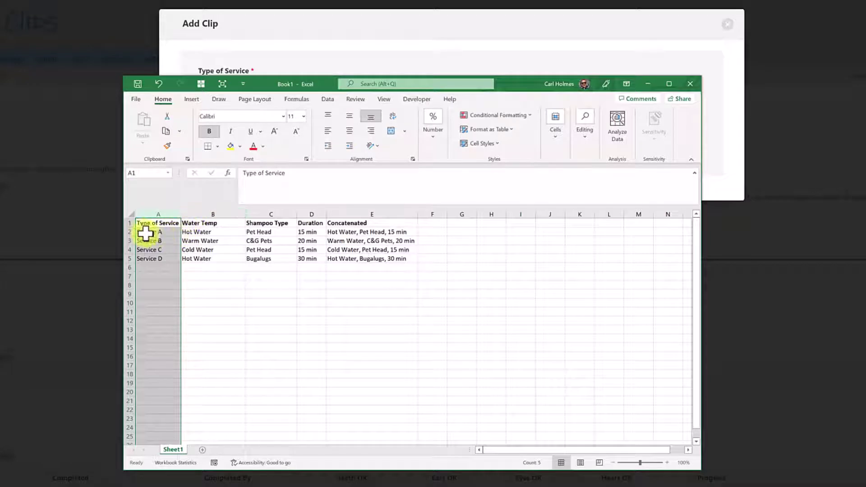
Review the Excel table's Service A row and its Concatenated column values.
click(130, 232)
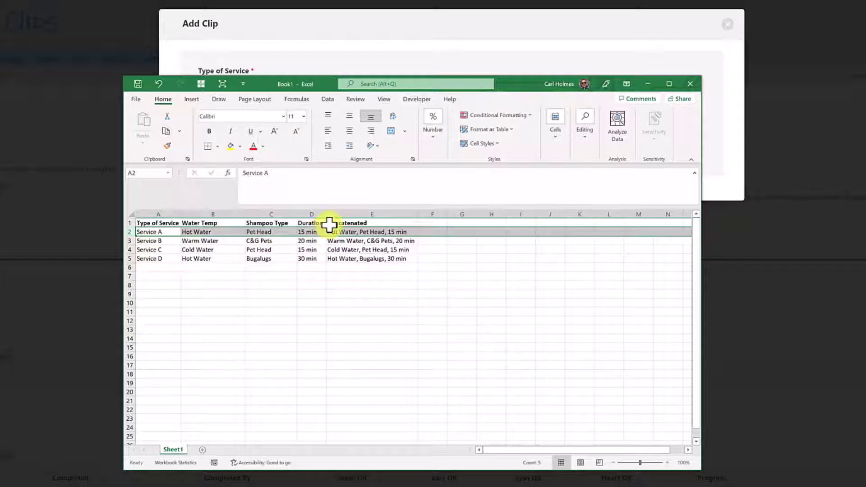
click(340, 214)
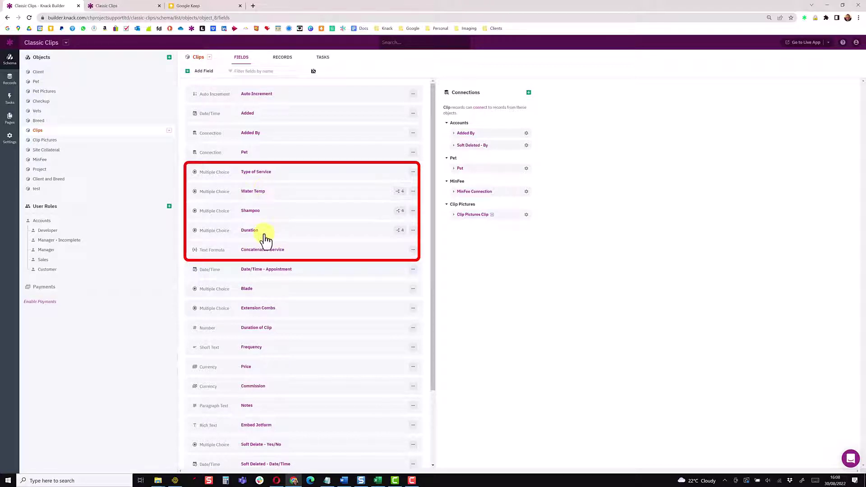
Open and close the Edit Field settings for Type of Service, Water Temp, Shampoo and Duration.
click(262, 172)
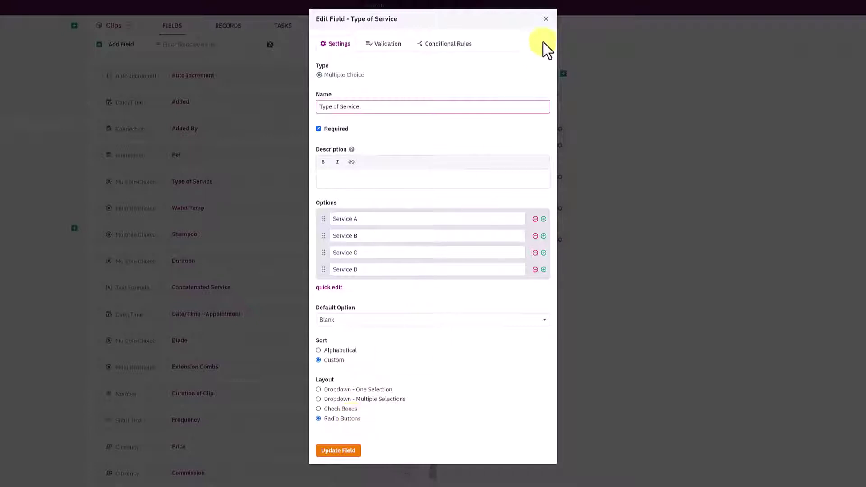
click(545, 25)
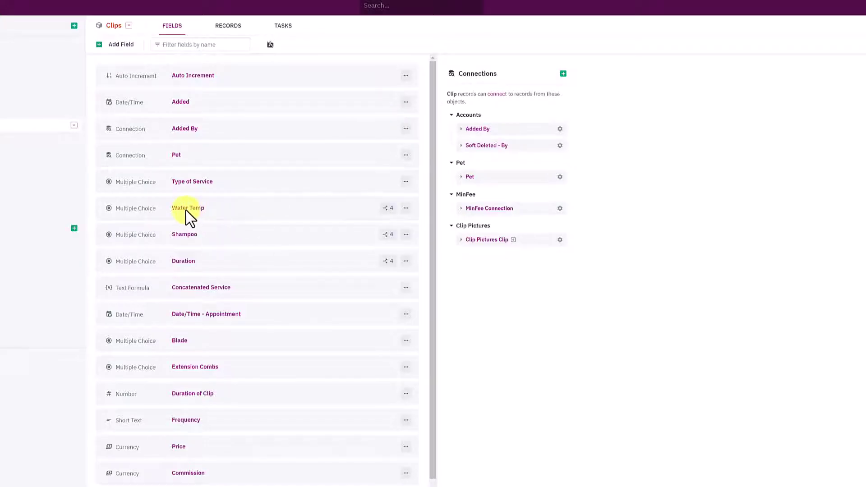
click(185, 209)
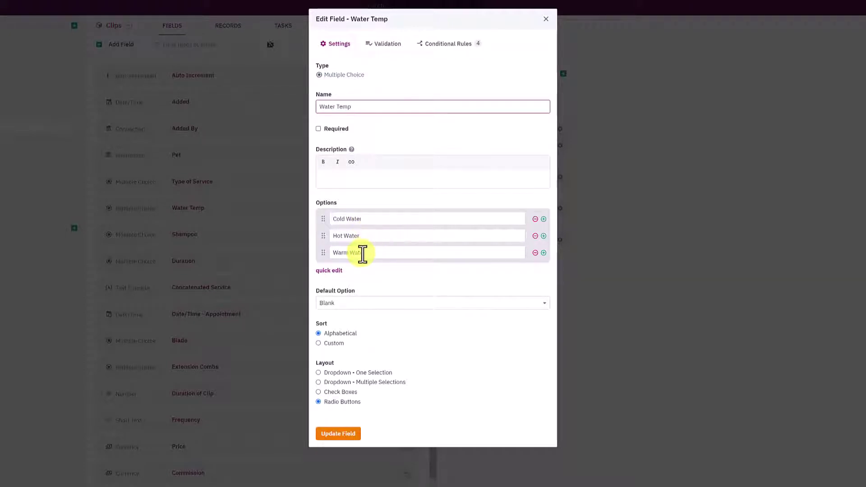
click(545, 19)
click(201, 235)
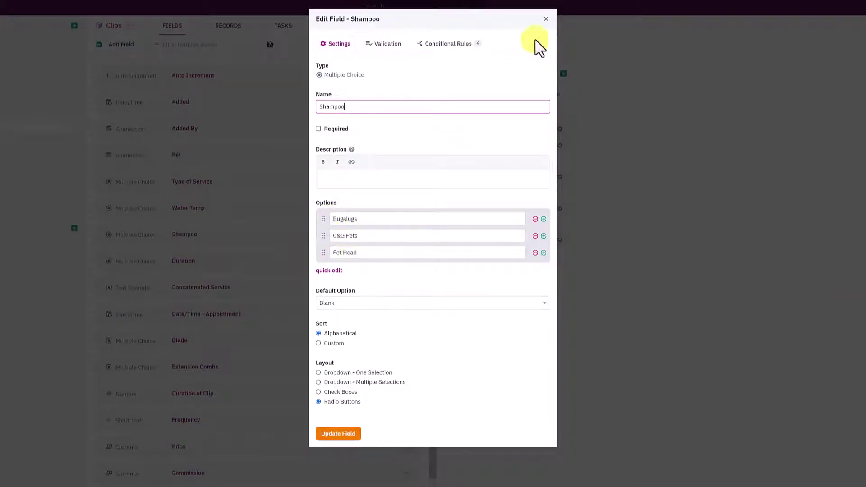
click(547, 20)
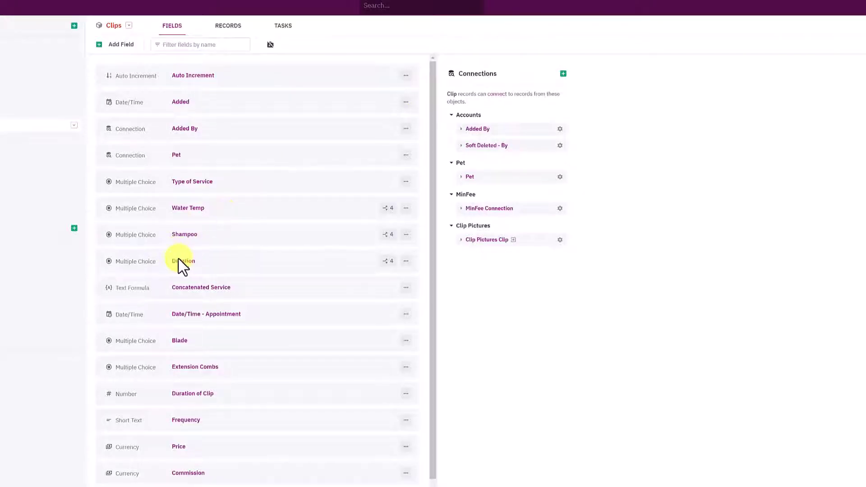
click(182, 261)
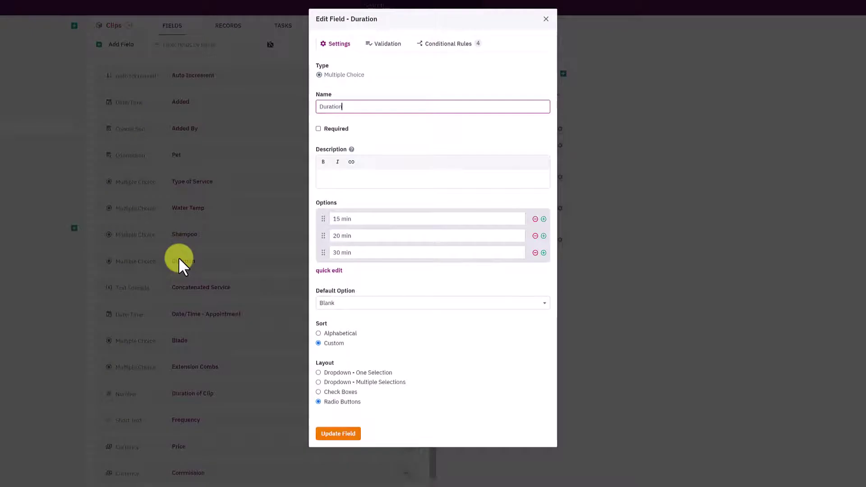
click(546, 18)
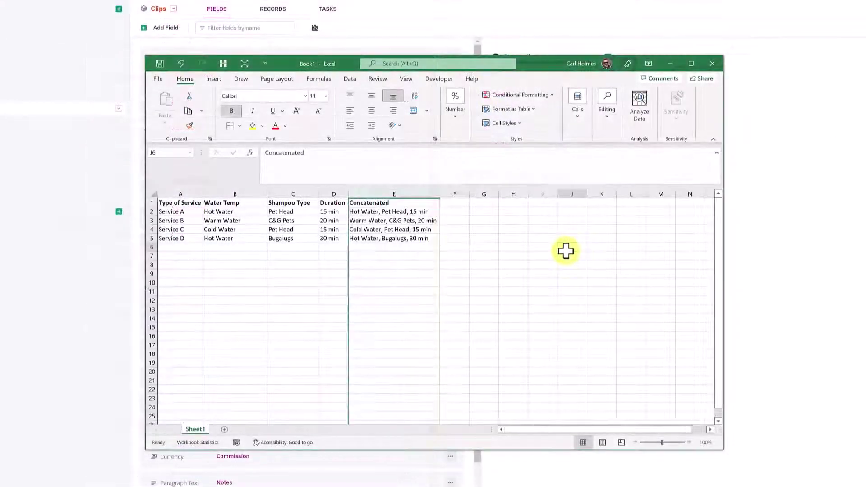
click(566, 250)
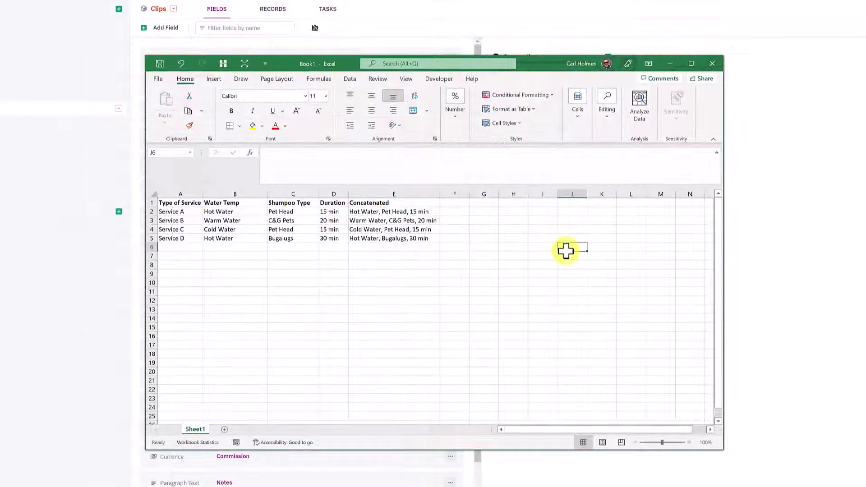
Select the Service A and Service B rows in Excel to compare their values.
click(156, 212)
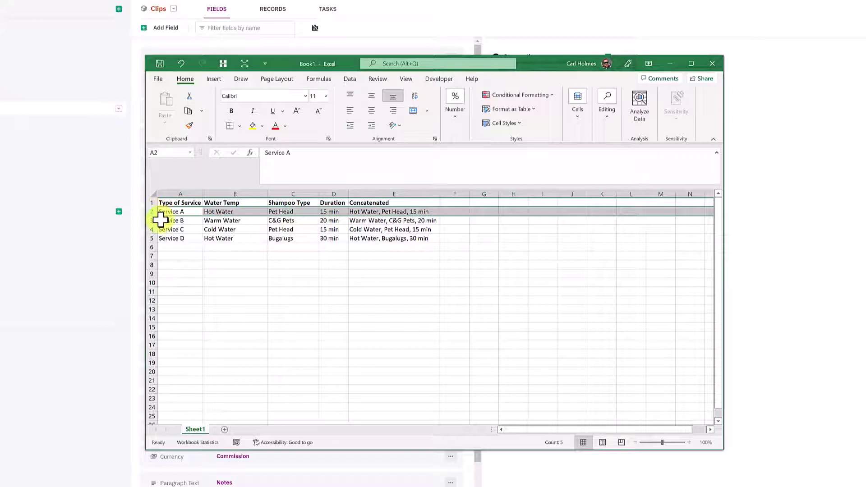
click(152, 221)
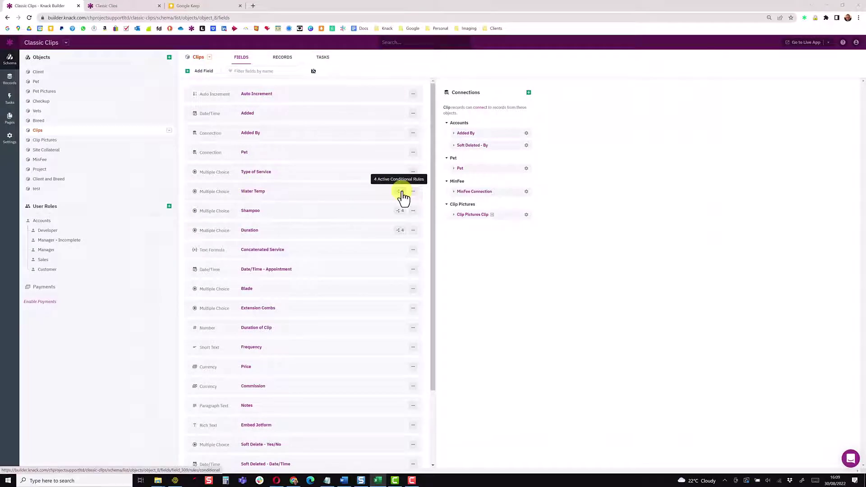
Show Water Temp's conditional rules and add a fifth rule with a condition.
click(267, 193)
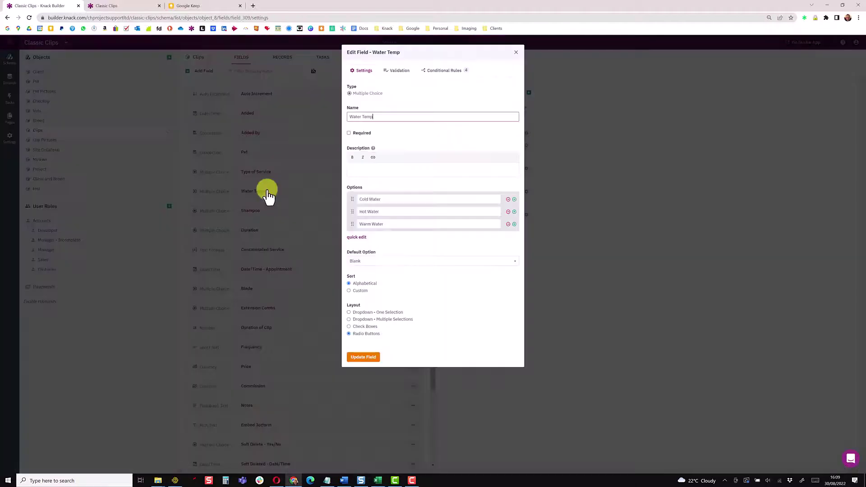
click(438, 71)
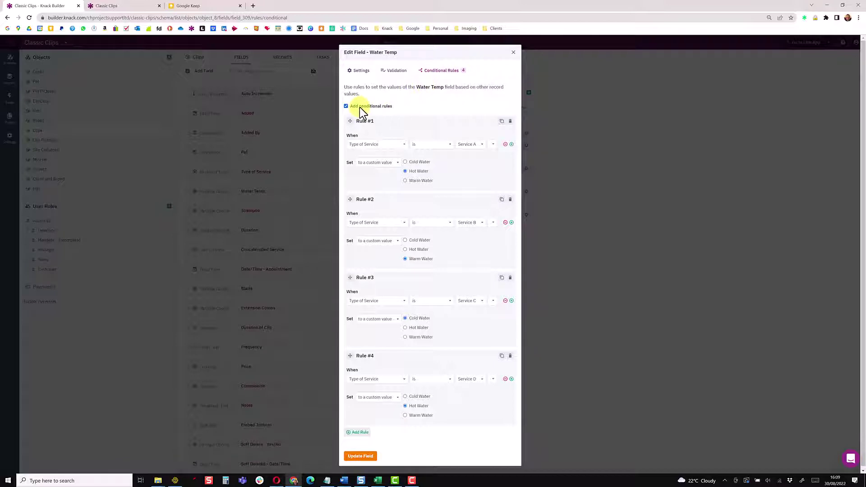
scroll(397, 393, down, 1)
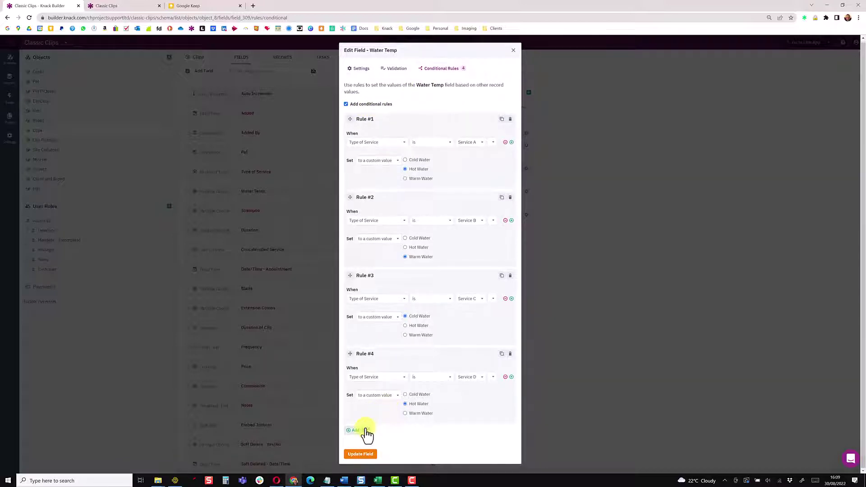
click(362, 431)
scroll(407, 396, down, 2)
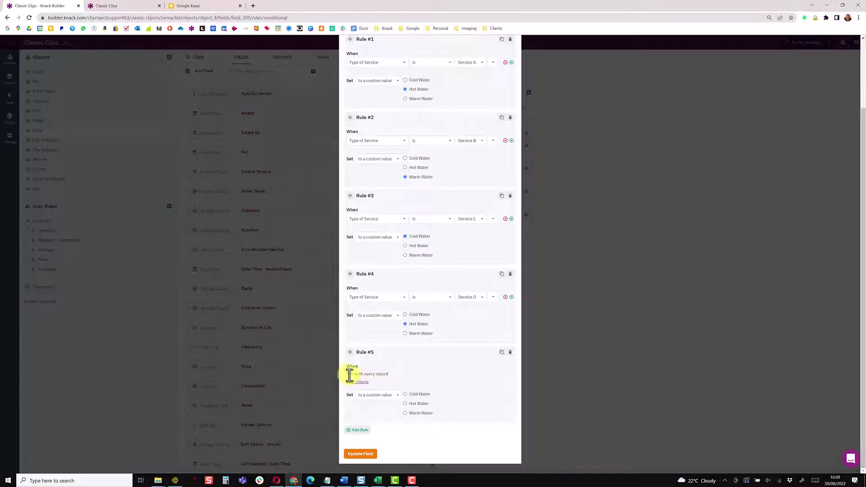
drag(350, 374, 395, 382)
click(365, 382)
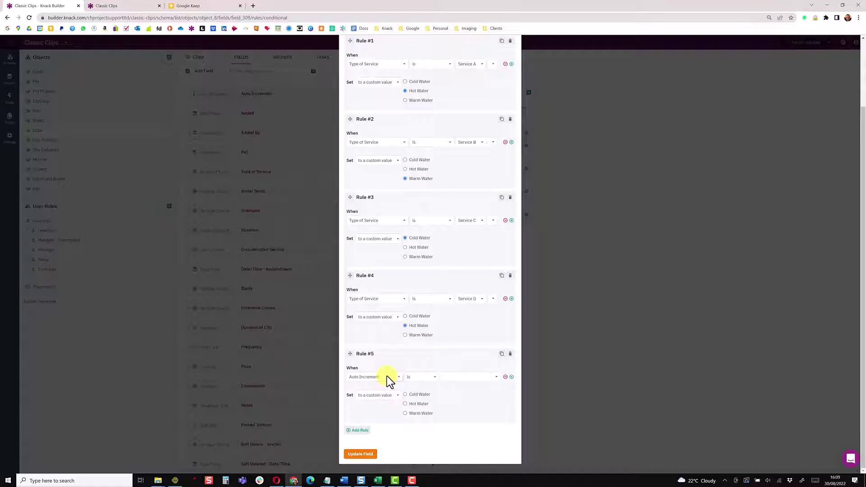
Make Rule #5 match a Type of Service value and set Hot Water, checked against Service A.
click(386, 376)
click(366, 284)
click(464, 378)
drag(862, 72, 469, 69)
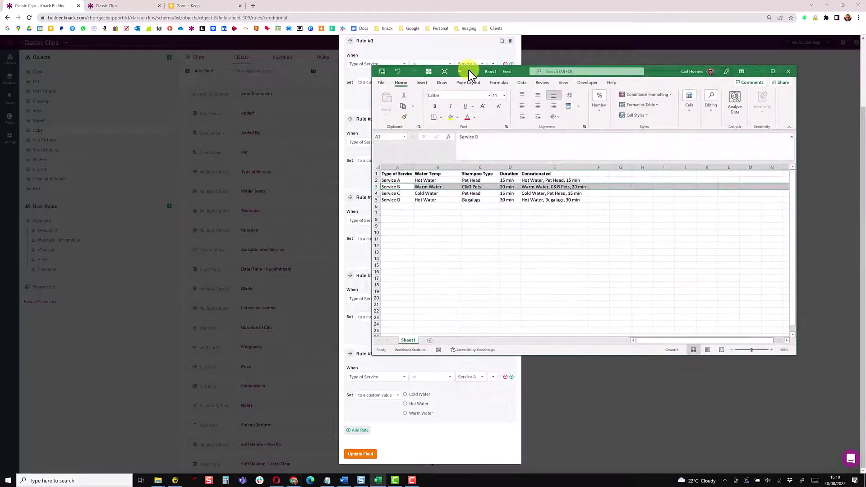
click(373, 180)
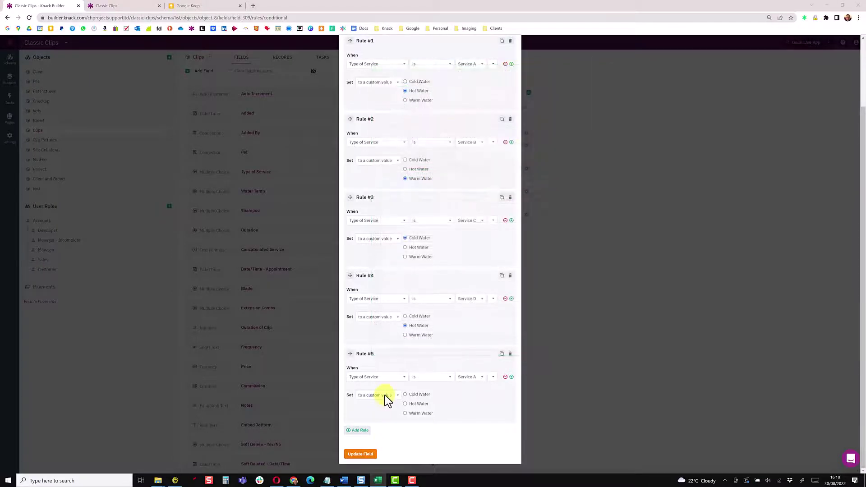
click(406, 404)
Duplicate Rule #5, then delete the extra rules so four remain.
click(501, 355)
scroll(485, 436, down, 2)
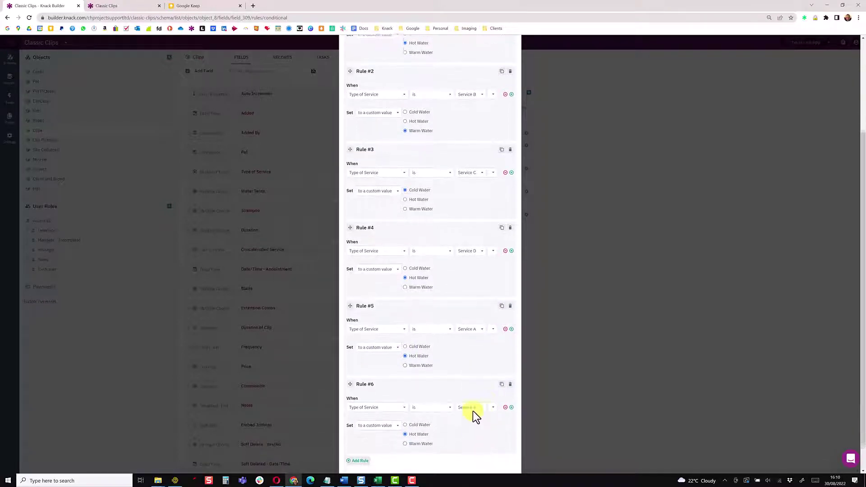
click(510, 299)
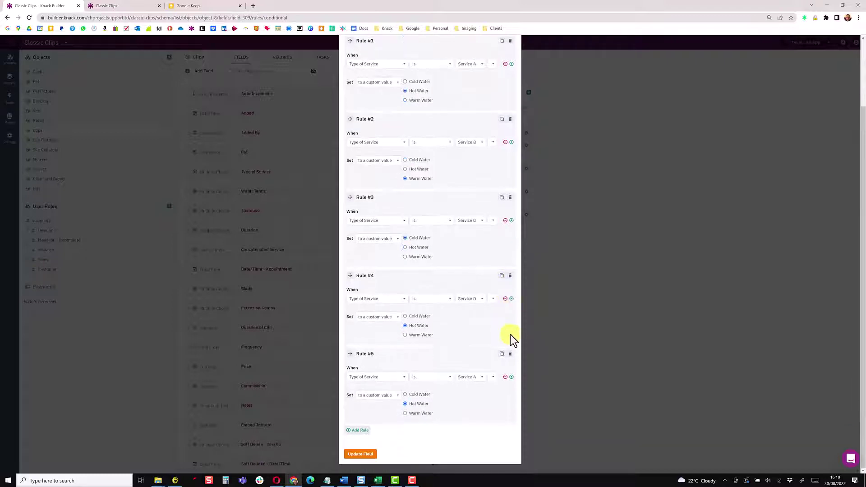
click(510, 353)
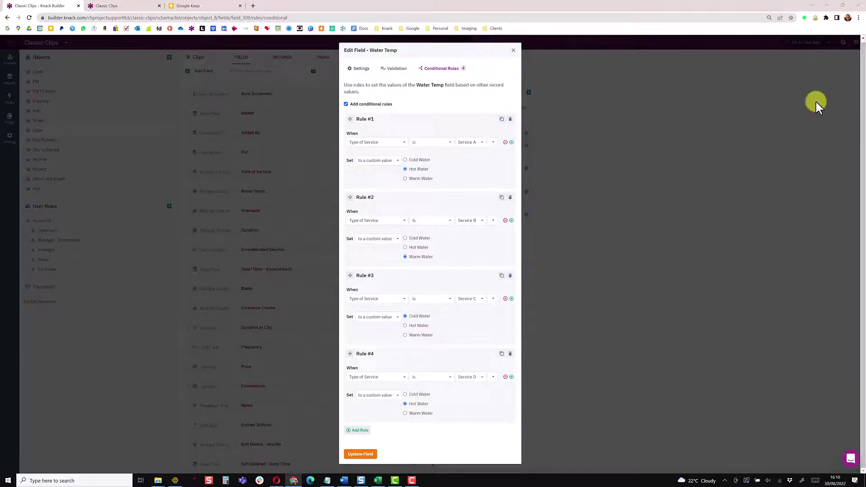
Check the Excel Service B row's Water Temp and Type of Service, then close Water Temp settings.
key(alt+Tab)
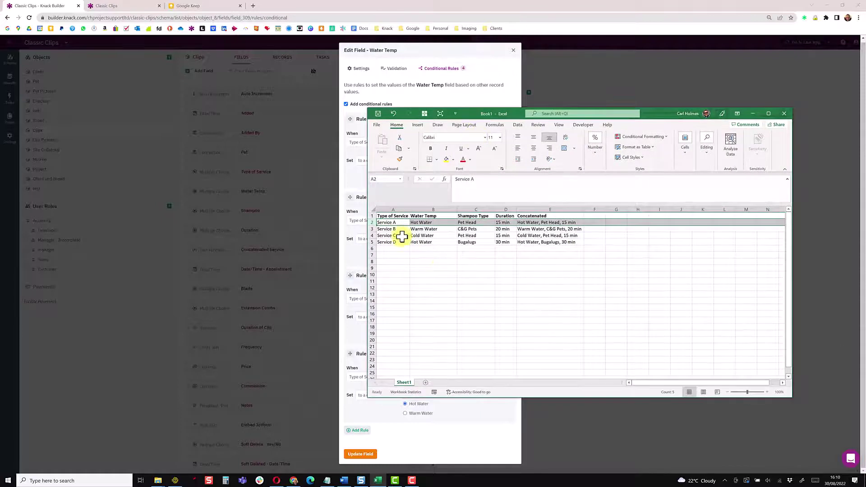
click(379, 229)
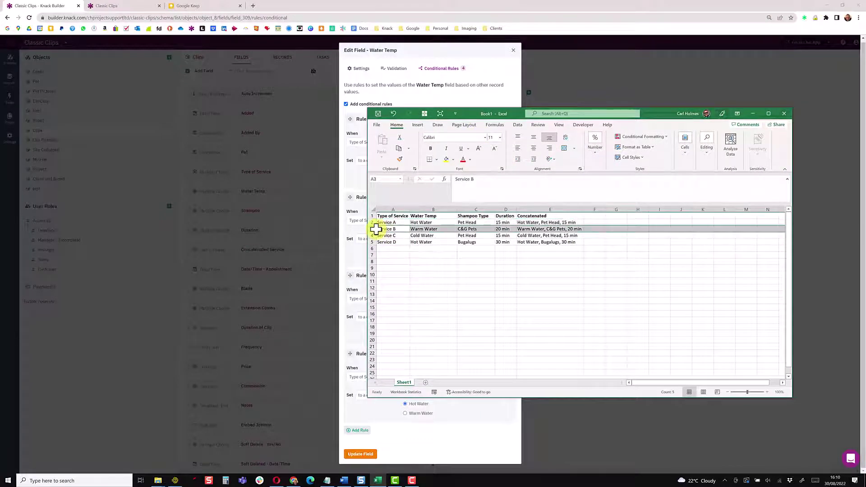
click(429, 210)
click(398, 210)
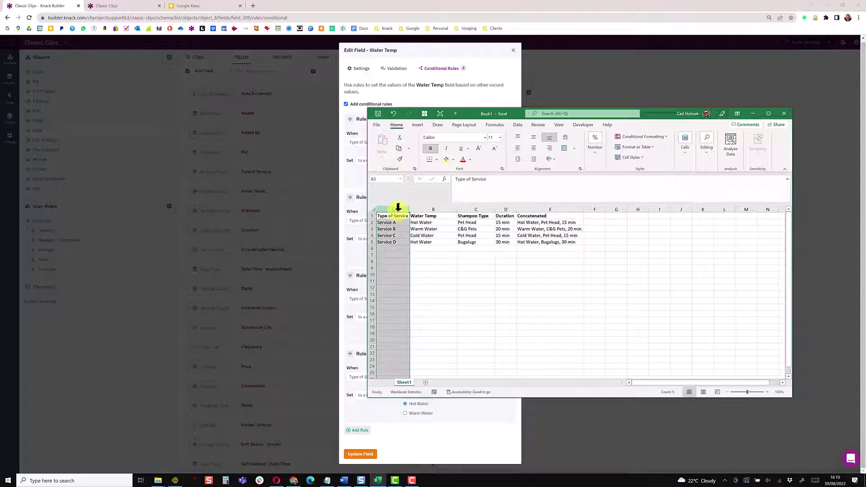
click(670, 105)
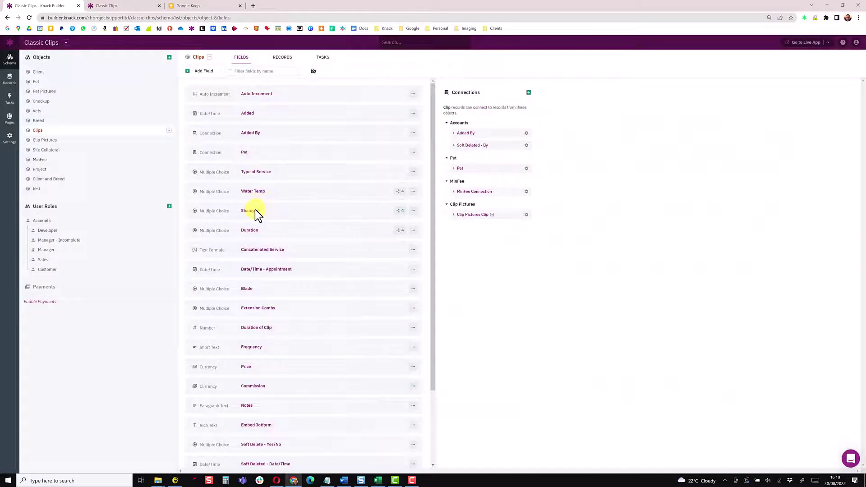
click(250, 210)
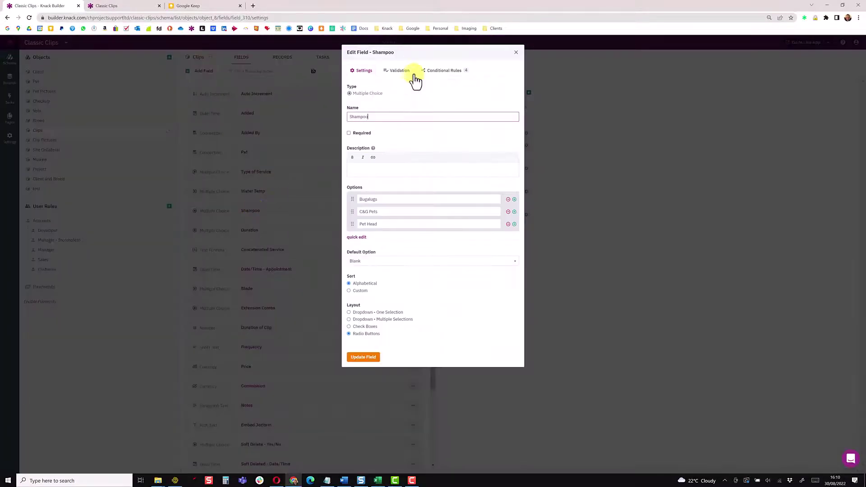
click(436, 70)
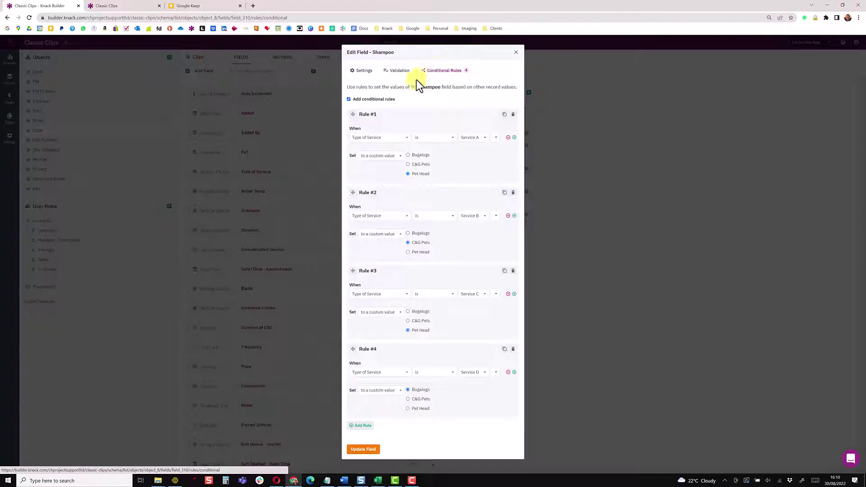
click(376, 139)
click(376, 141)
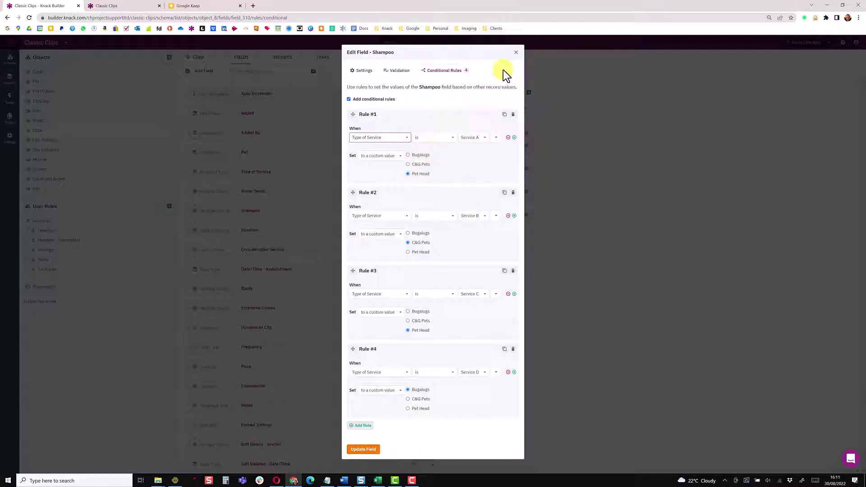
click(516, 52)
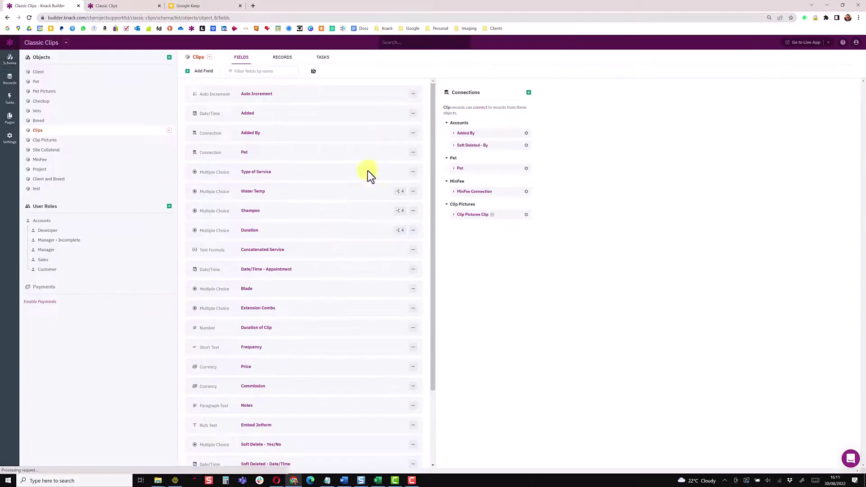
click(249, 231)
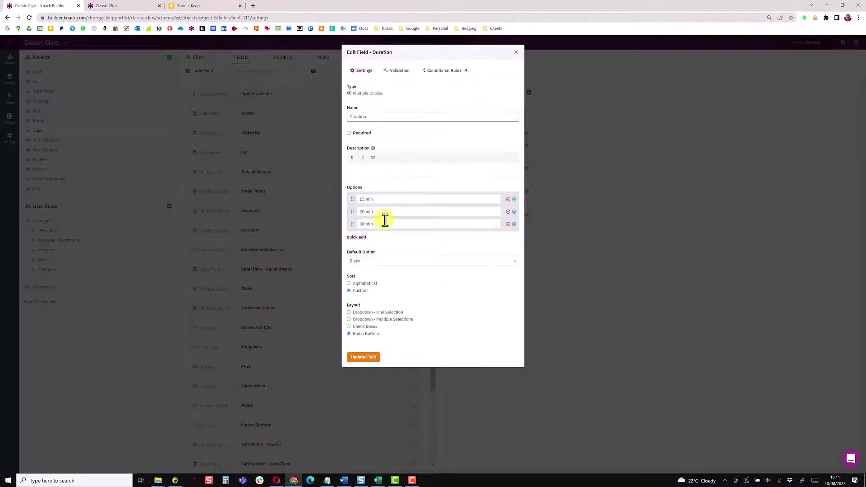
click(445, 71)
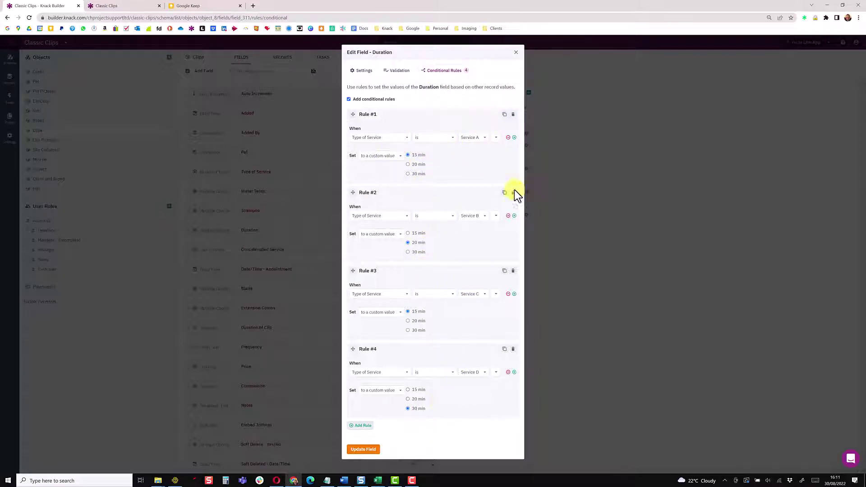
Open the Concatenated Service formula and review its Water Temp and Shampoo tokens.
click(517, 53)
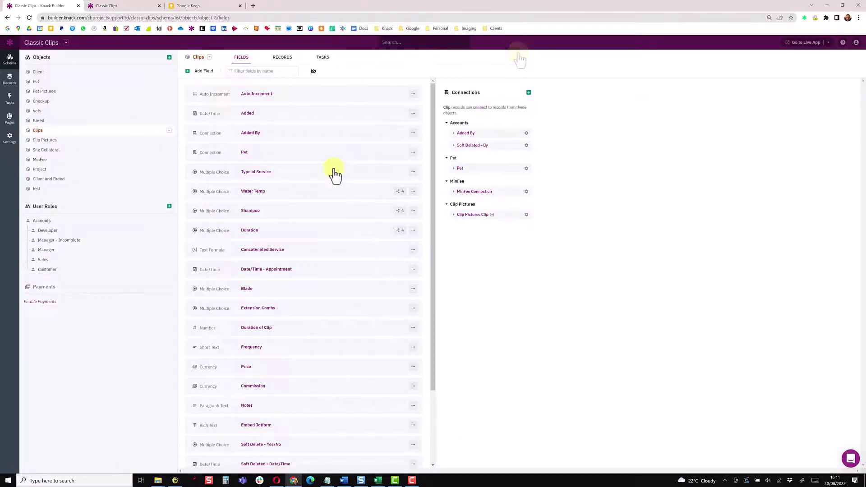
click(264, 249)
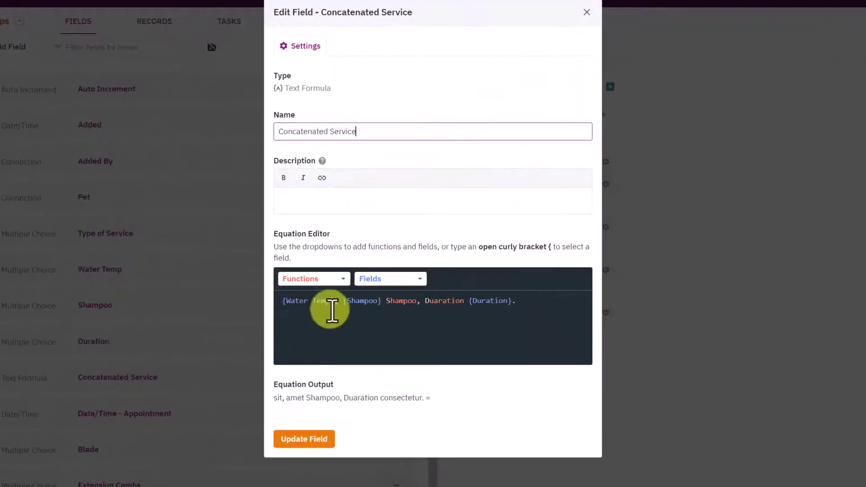
mouse_move(338, 301)
mouse_down()
mouse_move(286, 299)
mouse_move(397, 300)
mouse_move(352, 301)
mouse_up()
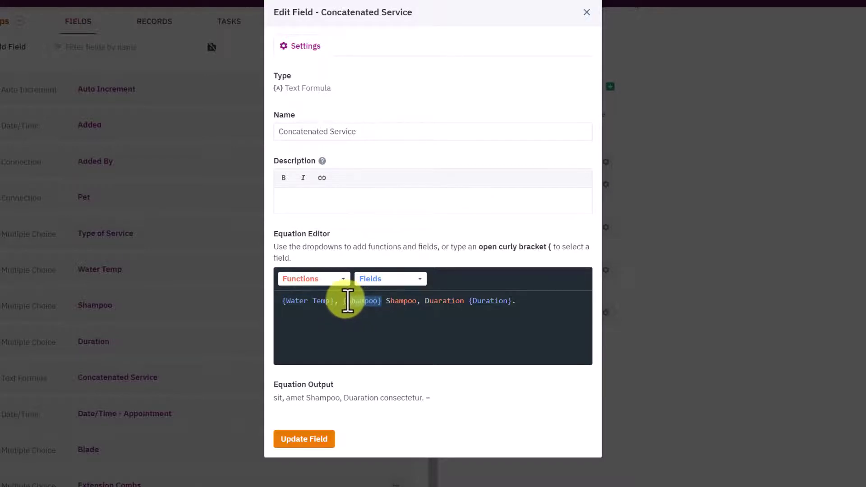
drag(347, 301, 392, 315)
click(410, 325)
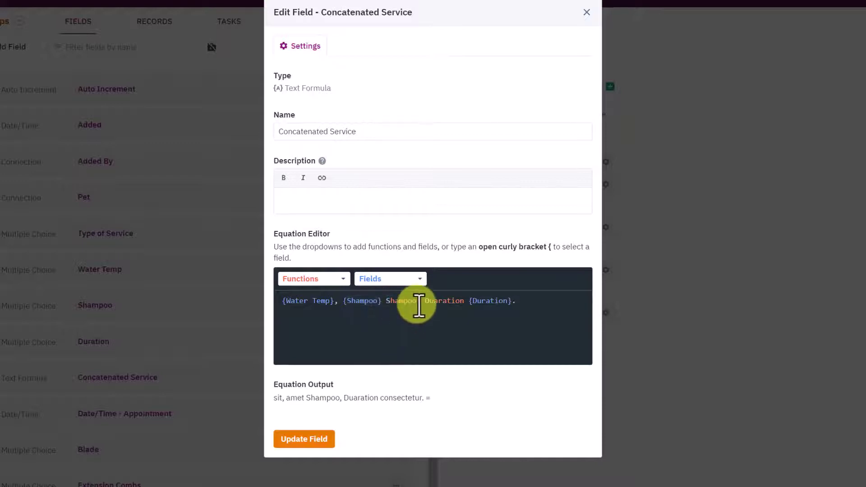
Insert a comma right after 'Shampoo' in the equation, then recheck its Duration, Water Temp and Shampoo tokens.
click(417, 302)
text(,)
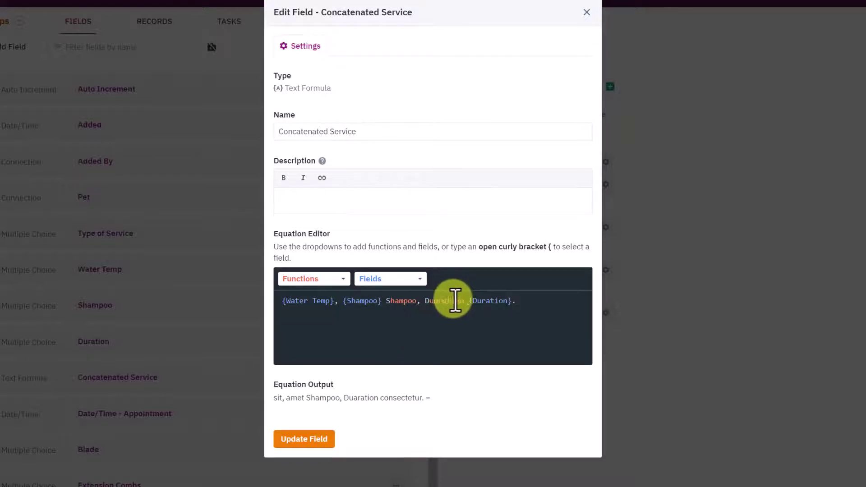
click(495, 318)
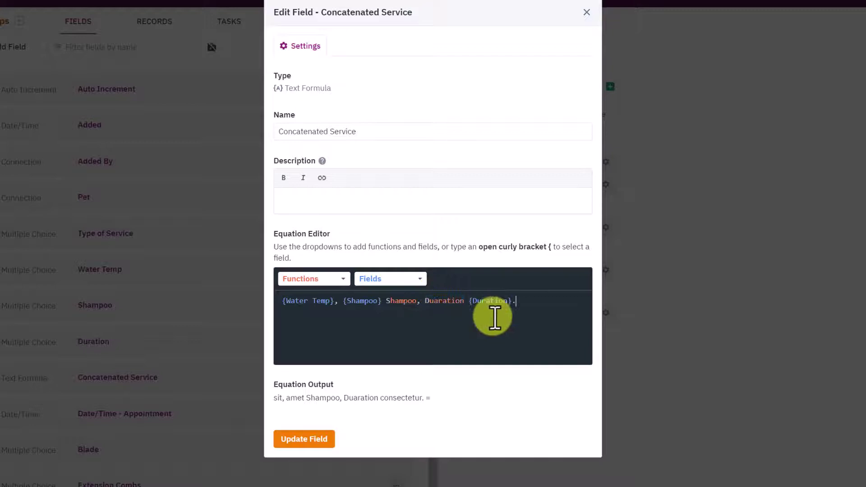
drag(507, 299, 471, 303)
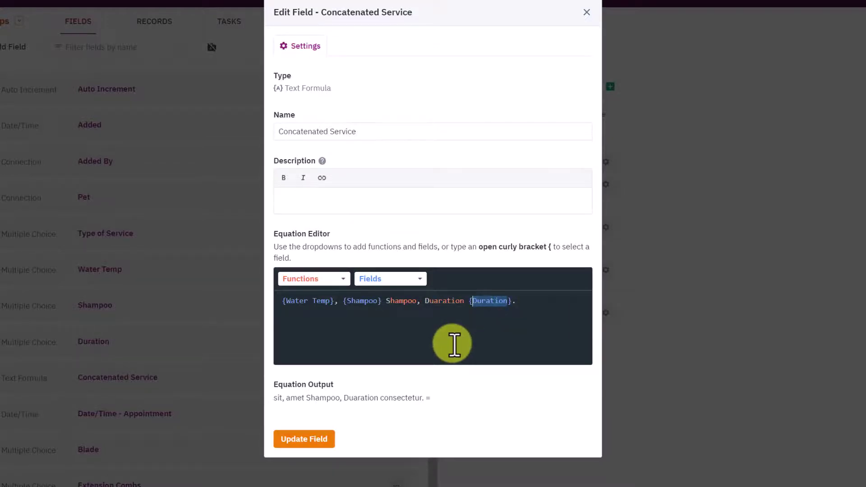
drag(334, 301, 282, 301)
drag(381, 301, 496, 303)
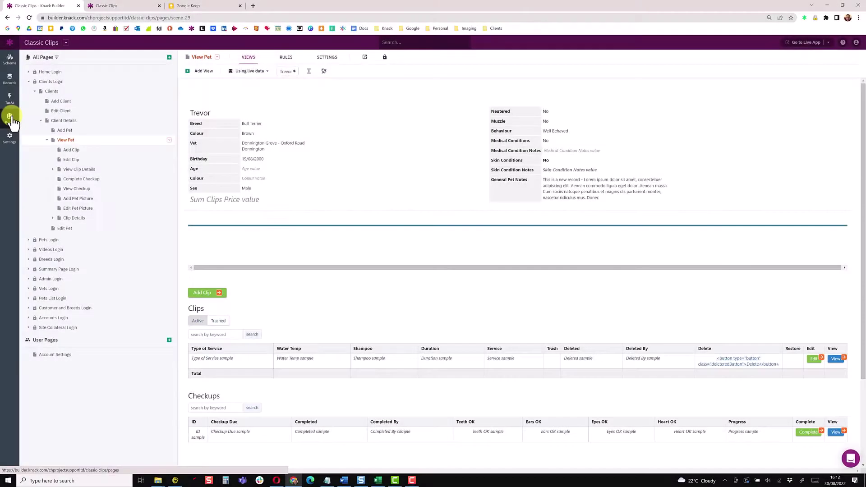
Open the Add Clip form page and confirm the Service B clip shows C&G Pets and the combined text.
click(220, 293)
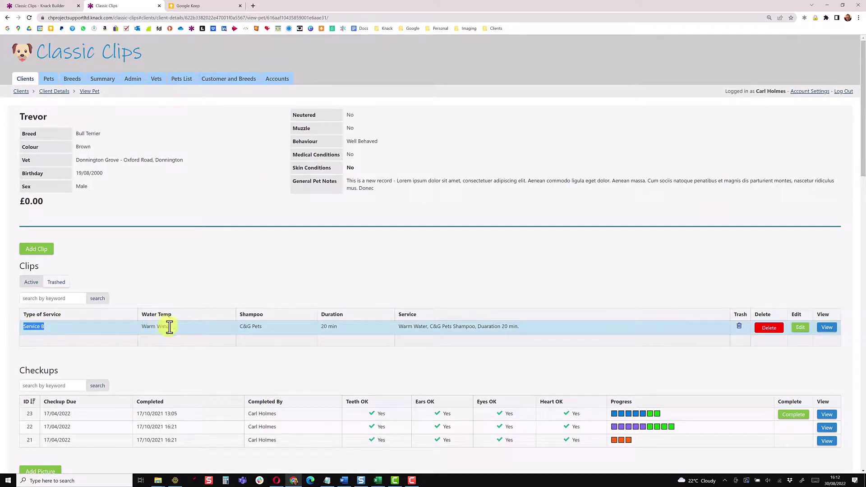
drag(262, 327, 242, 329)
drag(402, 328, 444, 328)
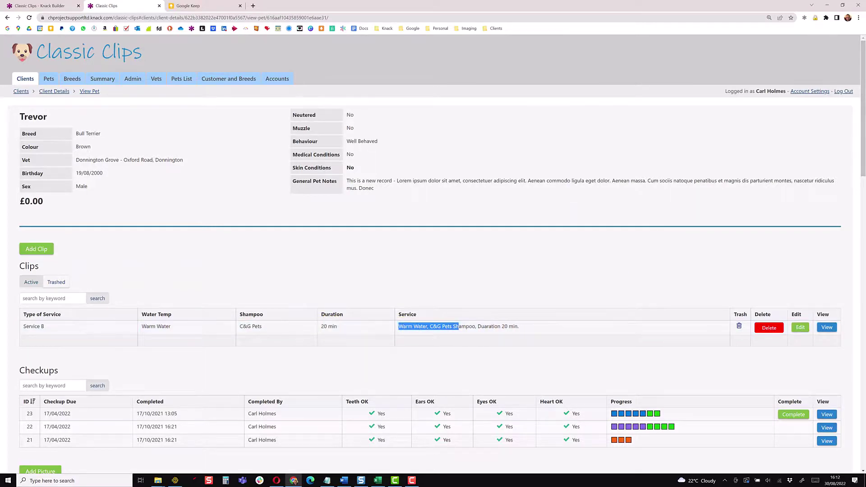
drag(865, 126, 472, 93)
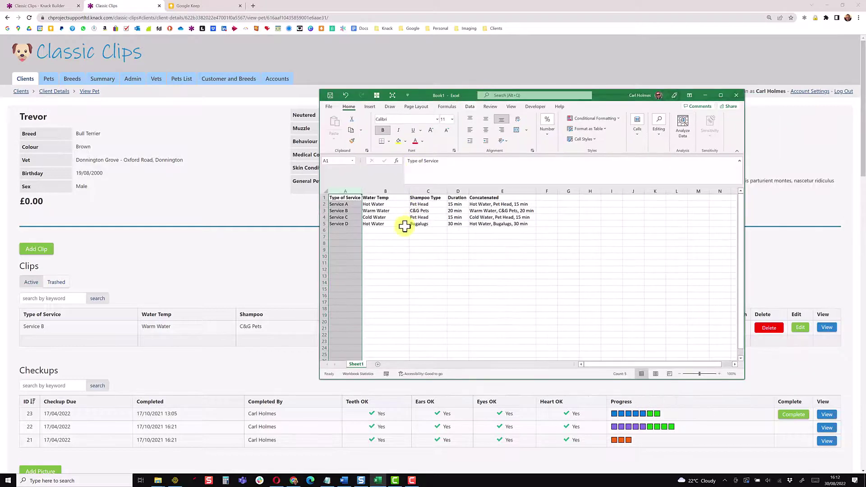
click(389, 256)
click(321, 211)
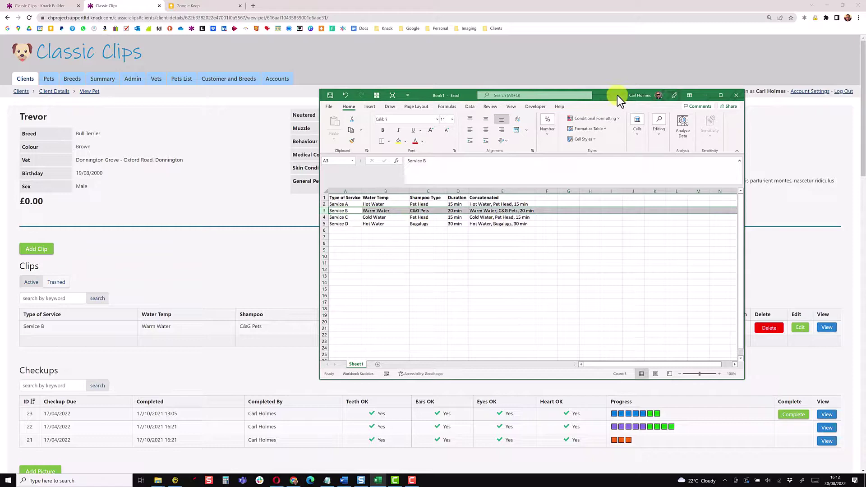
click(705, 96)
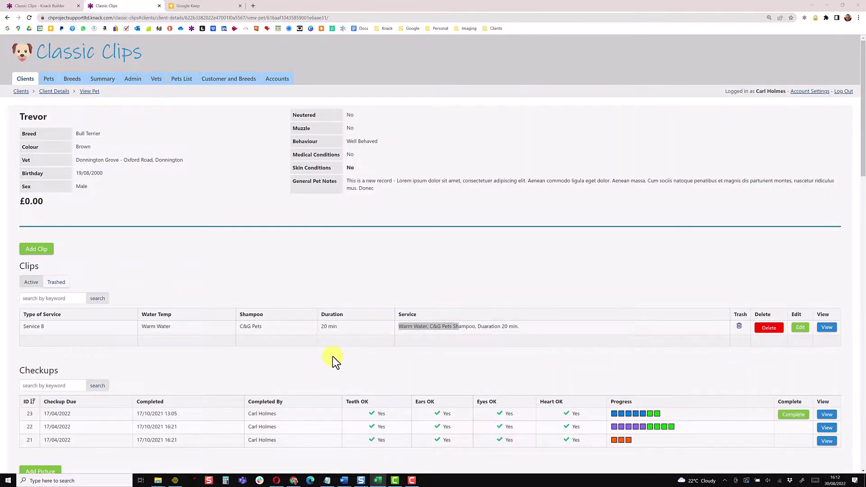
click(332, 357)
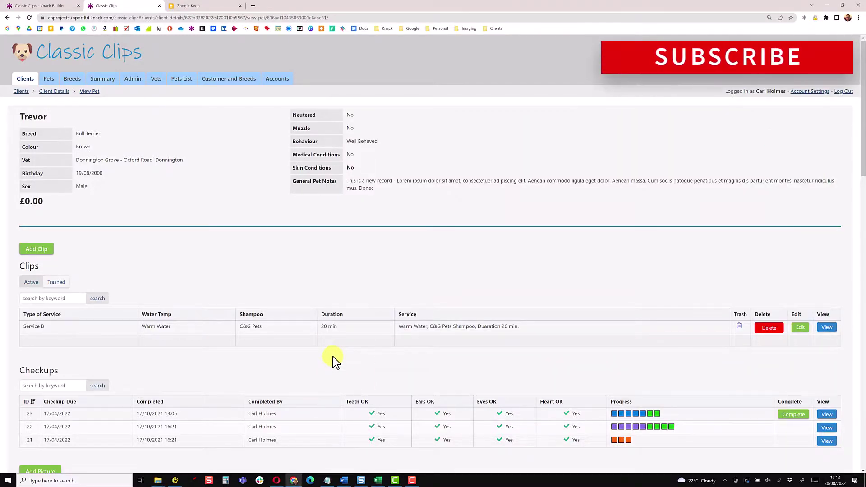